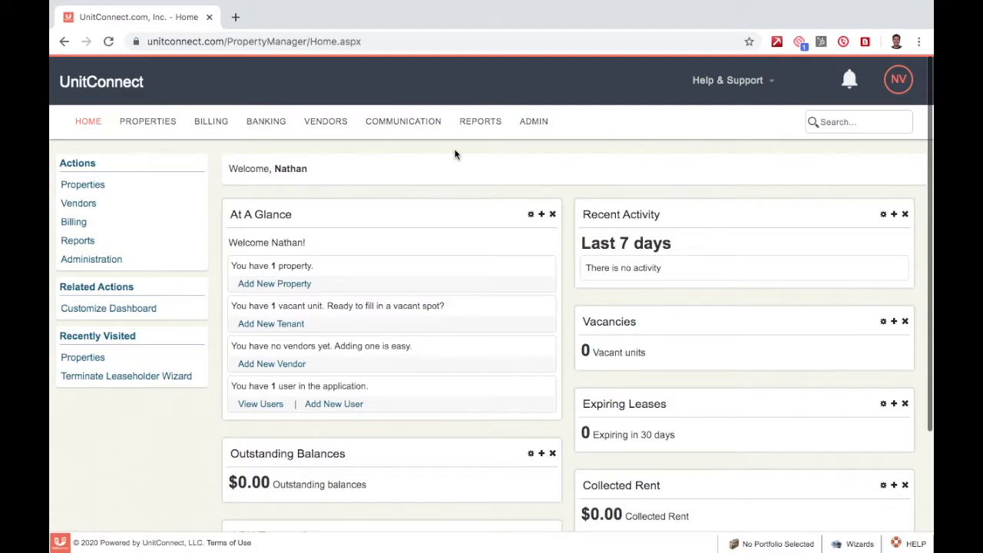
Open the Properties page from the top navigation bar
click(145, 124)
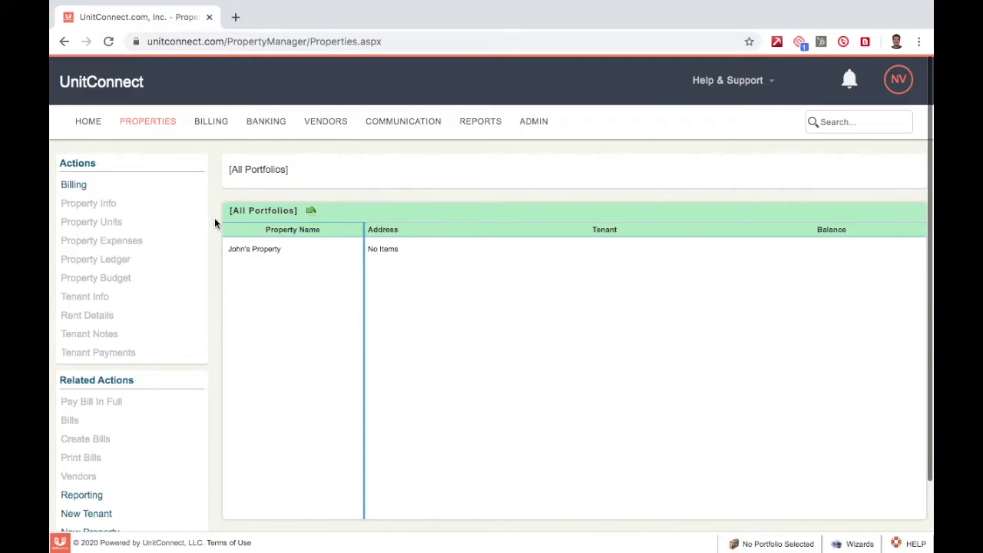
click(263, 259)
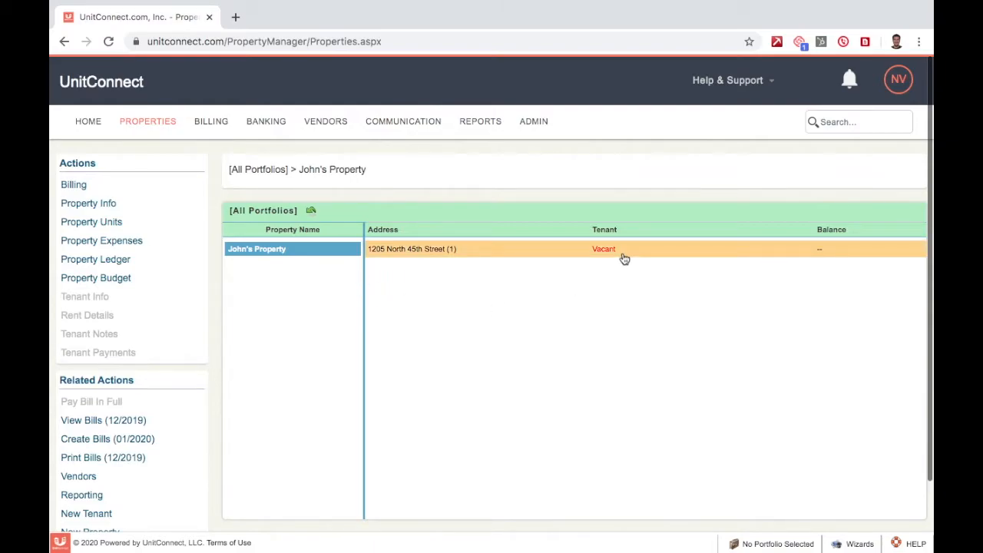
click(548, 256)
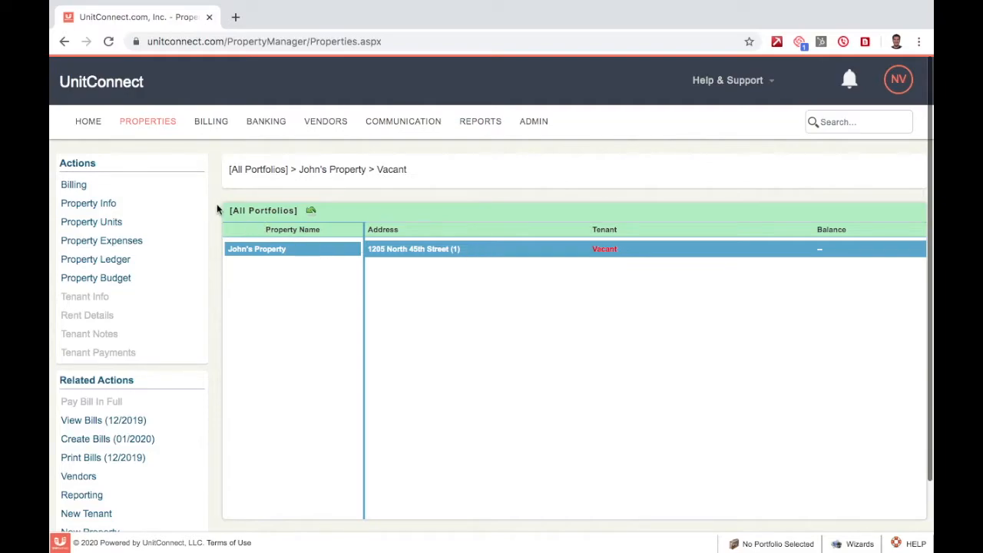
scroll(216, 206, down, 1)
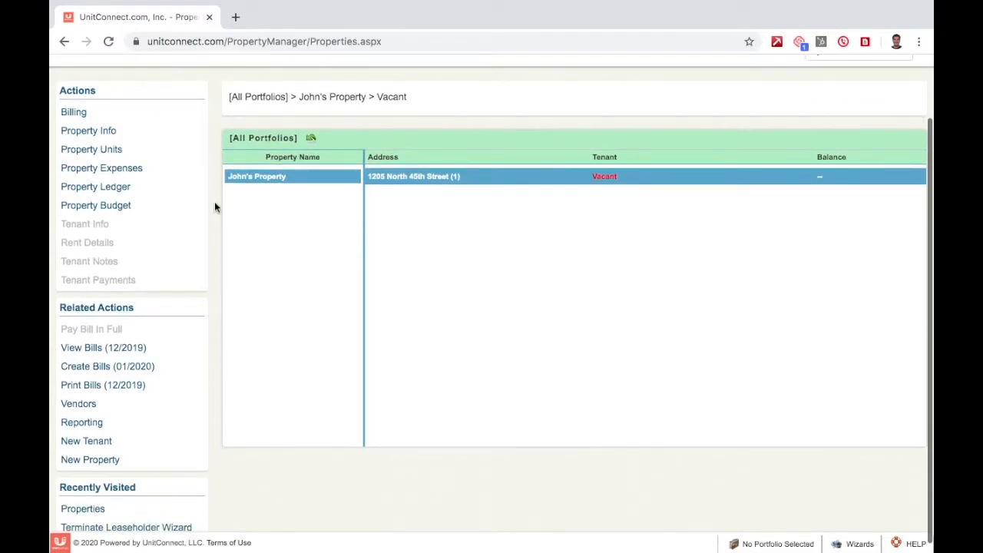
triple_click(106, 305)
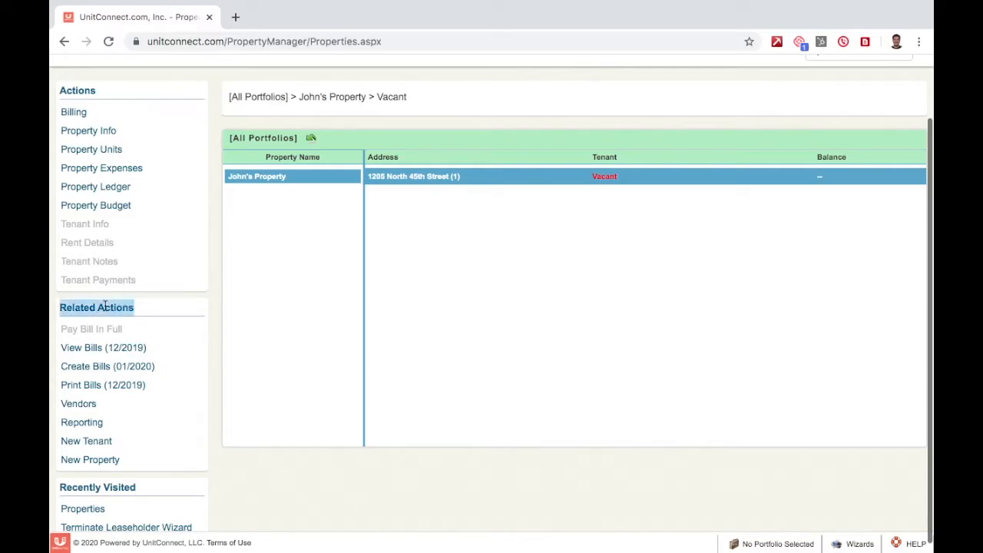
click(87, 443)
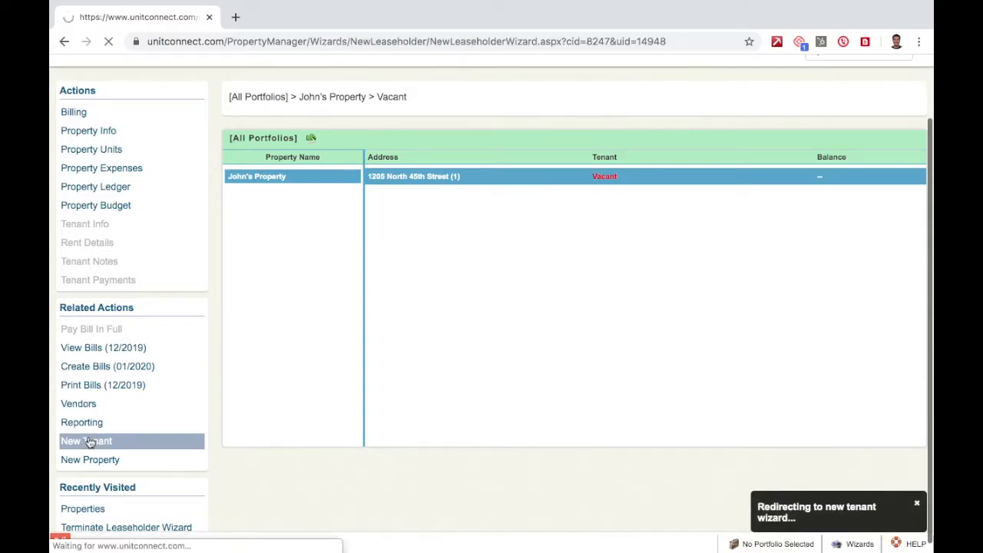
Enter the tenant's full name on the contact step and advance to Lease Details
scroll(217, 244, down, 2)
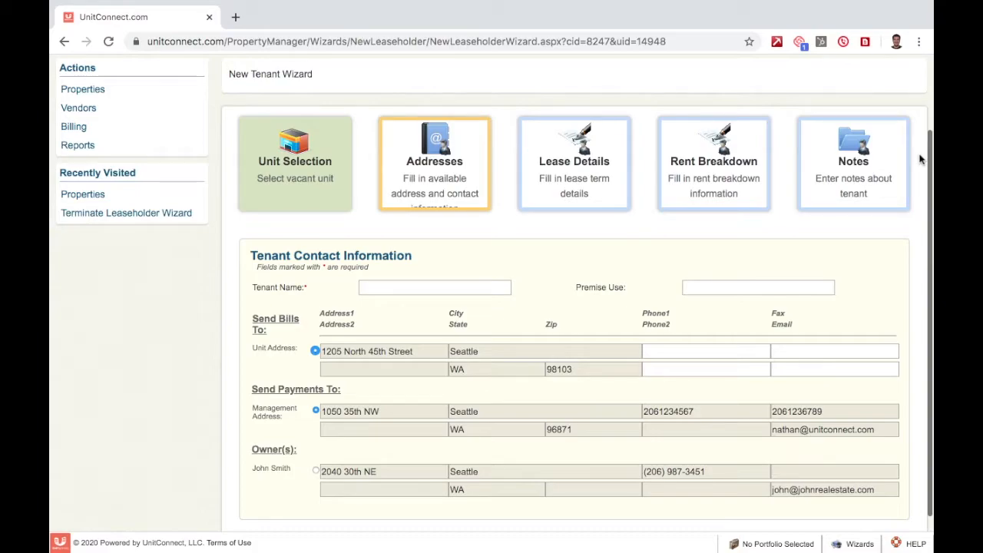
scroll(921, 159, down, 2)
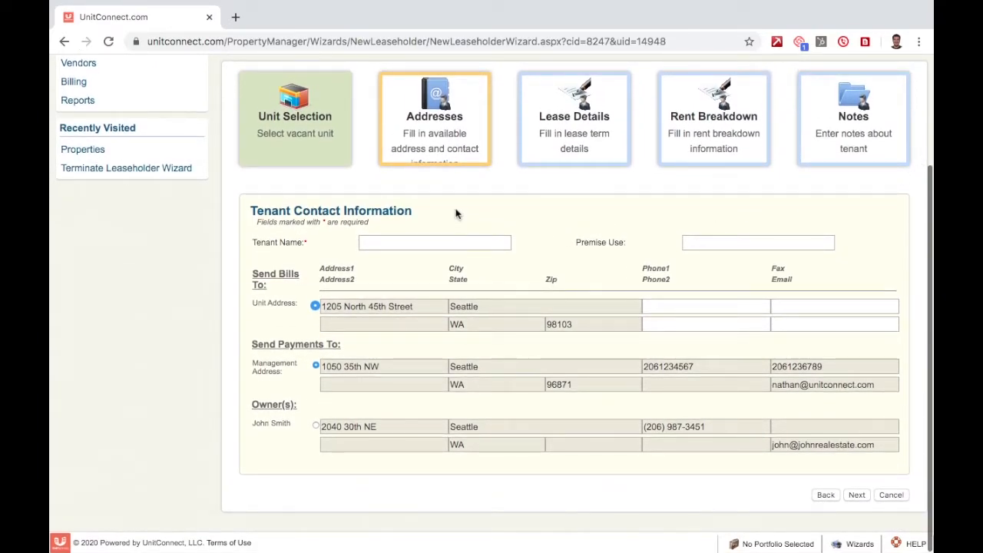
click(401, 240)
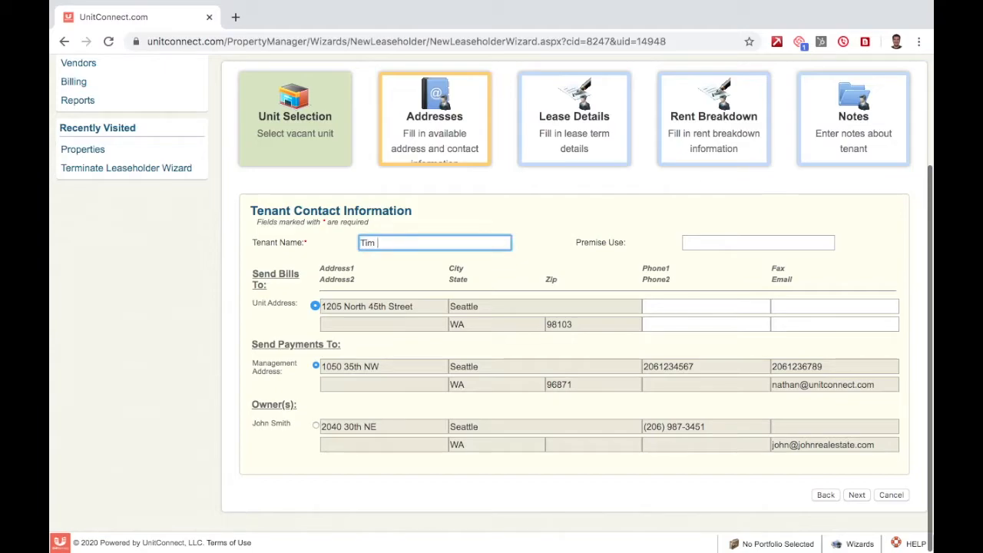
click(519, 235)
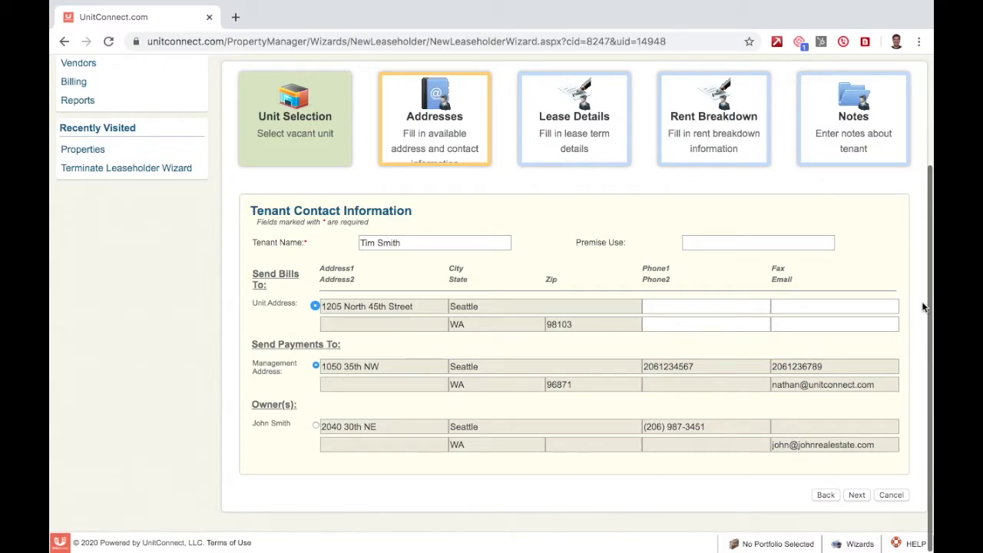
click(858, 495)
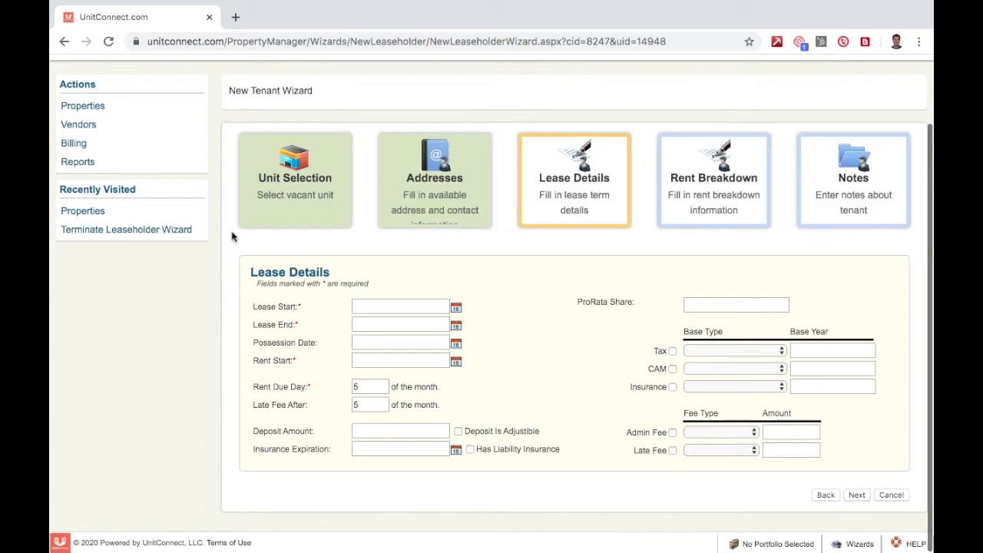
Set the lease start to 01/01/2020 and the lease end to 12/31/2020
click(456, 308)
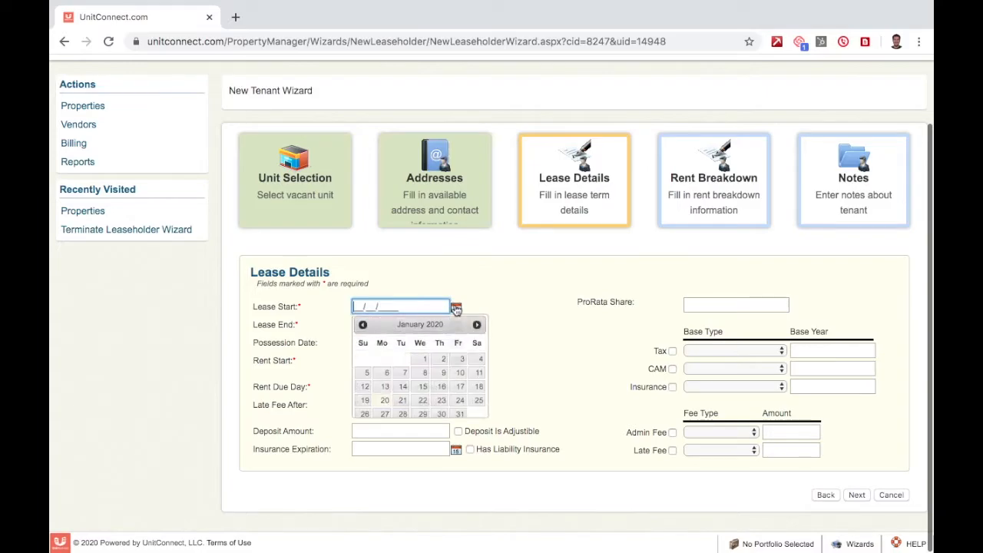
click(427, 357)
click(456, 325)
click(488, 344)
click(489, 344)
click(489, 343)
click(488, 344)
click(488, 344)
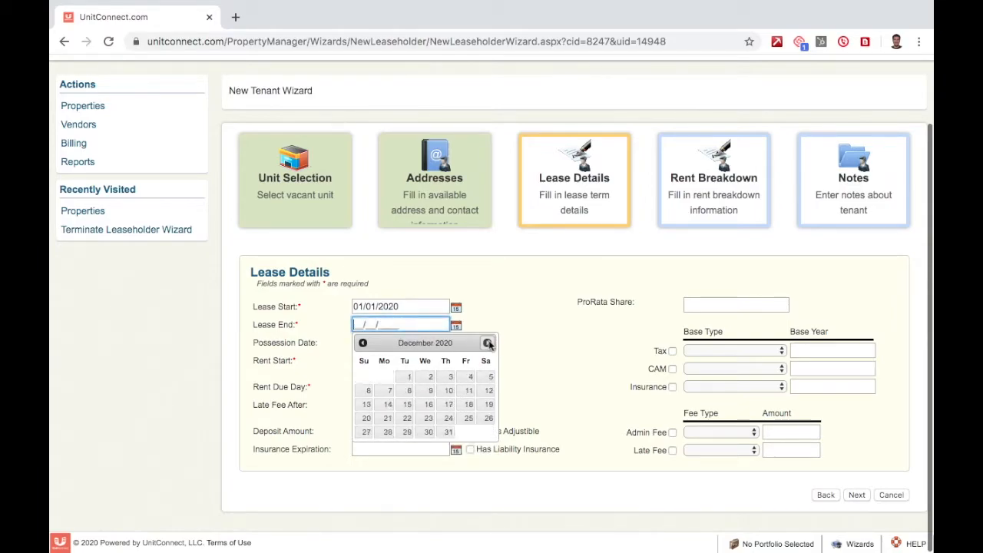
click(447, 432)
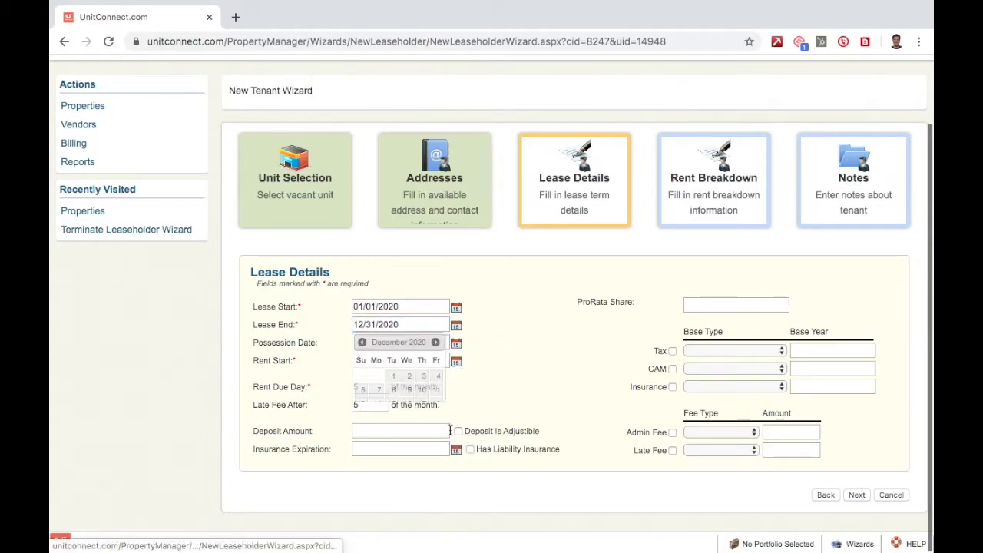
Set both the possession date and rent start date to 01/01/2020
click(456, 344)
click(428, 396)
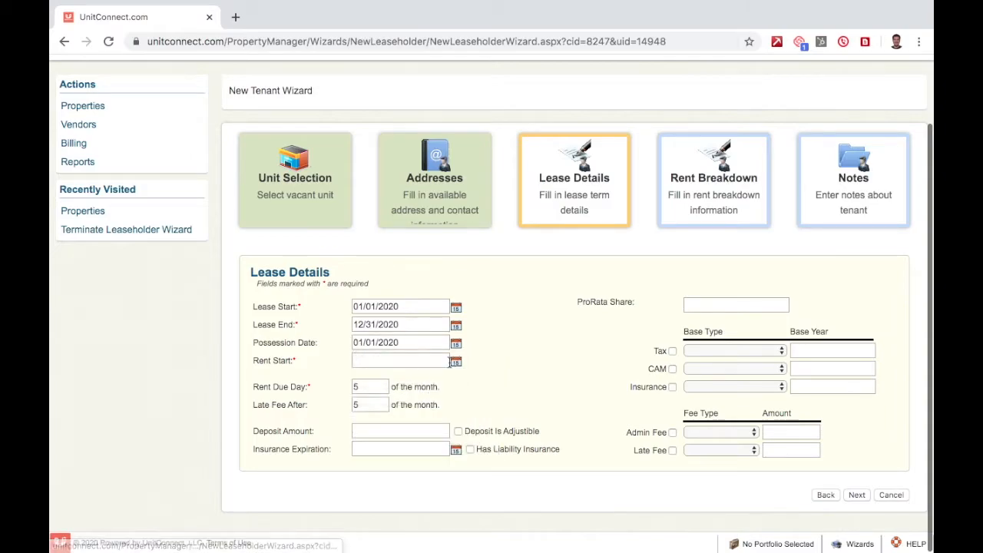
click(457, 364)
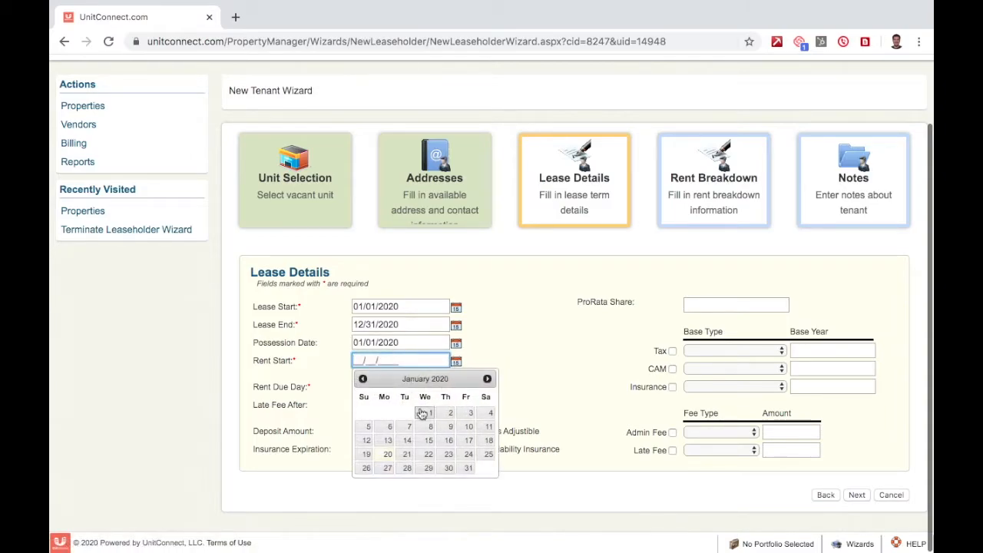
click(420, 411)
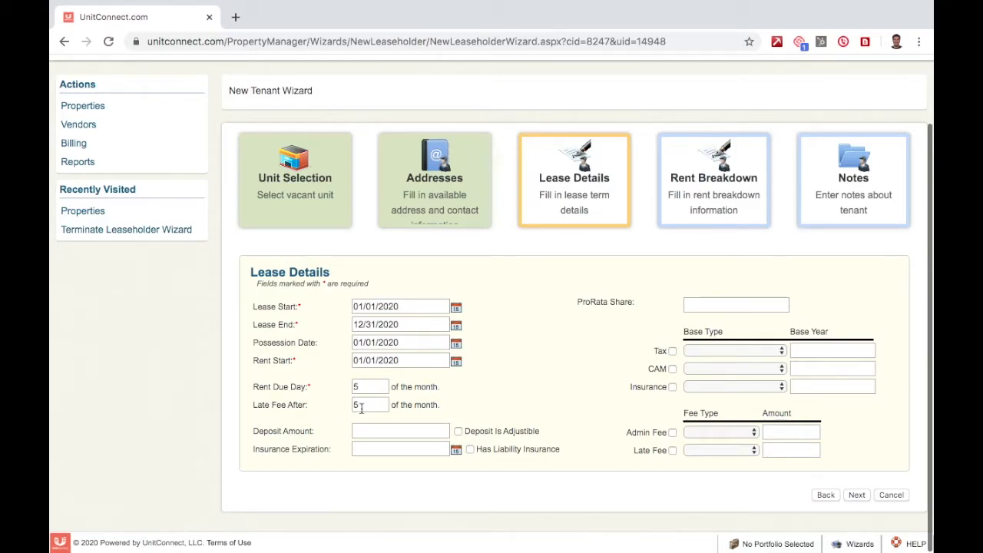
Enter a non-adjustable $1,200.00 deposit amount
key(Tab)
key(Tab)
click(503, 415)
click(399, 432)
text(1200)
key(Tab)
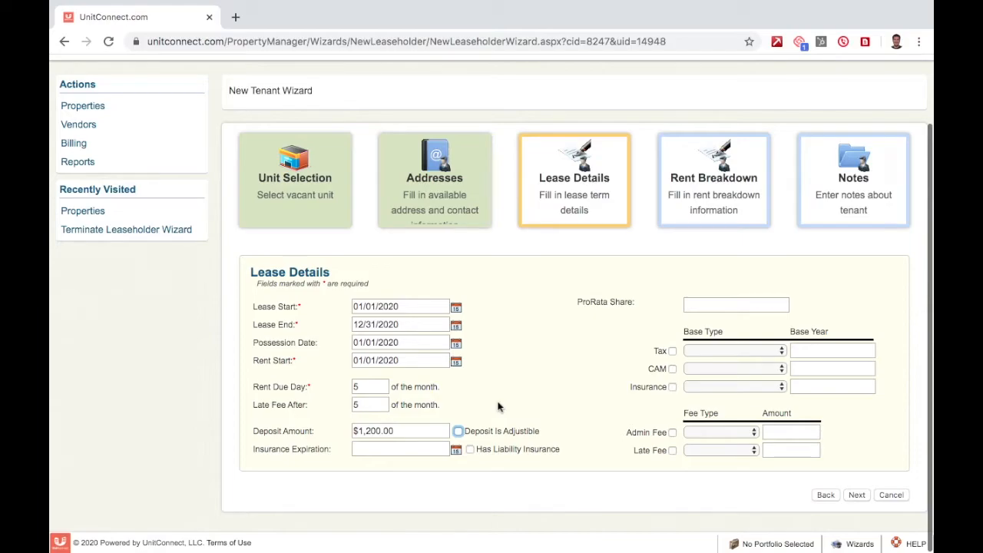
click(459, 432)
click(458, 432)
Set a Flat Rate late fee of $100.00 and continue to Rent Breakdown
click(745, 453)
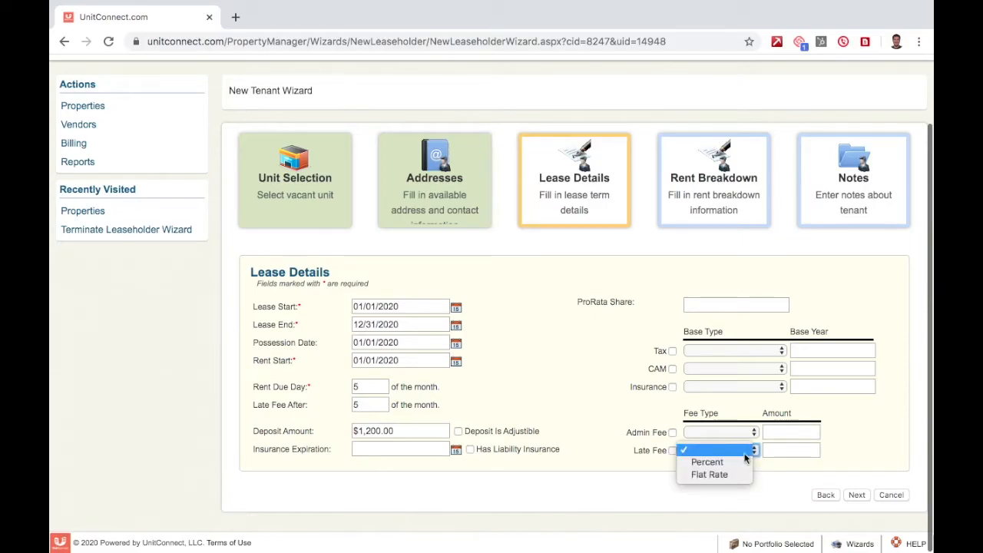
click(736, 473)
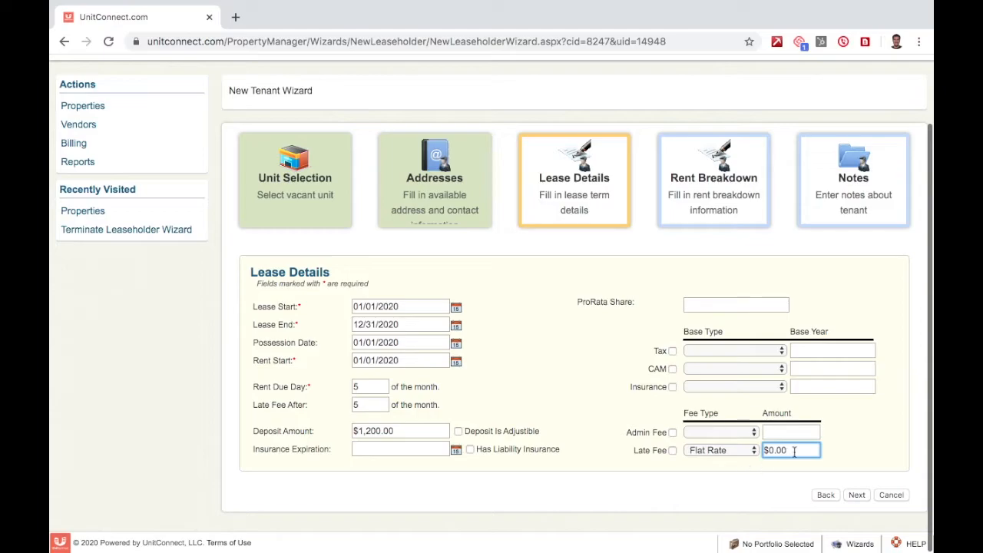
drag(792, 451, 764, 450)
text(100)
key(Tab)
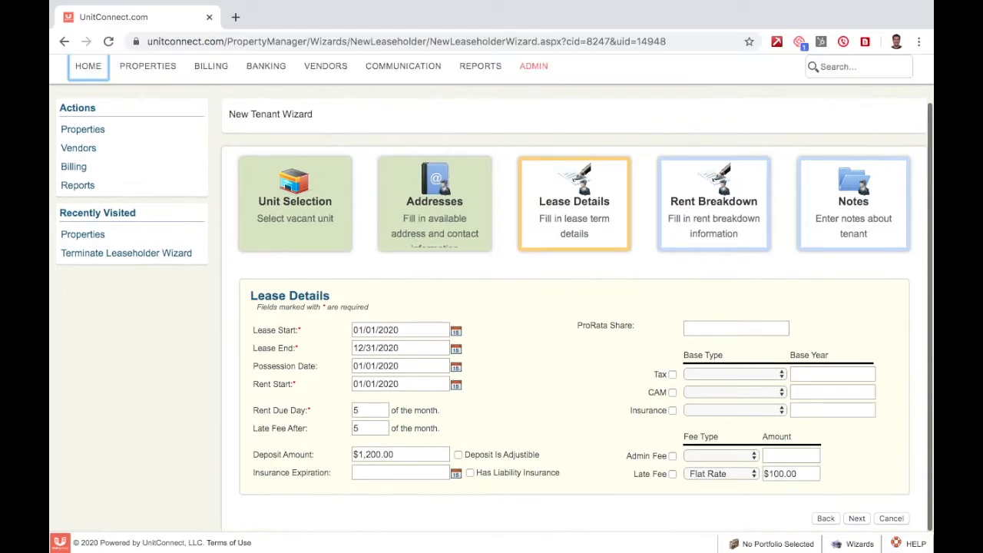
scroll(912, 408, down, 1)
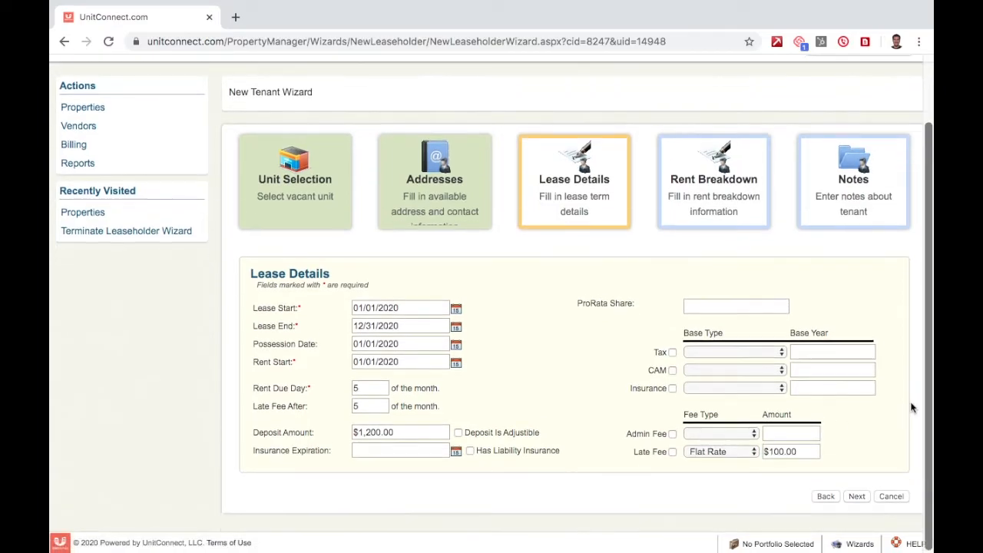
click(857, 496)
Add and save a $1,200.00 base rent entry from 01/01/2020 to 12/31/2020
scroll(200, 307, down, 1)
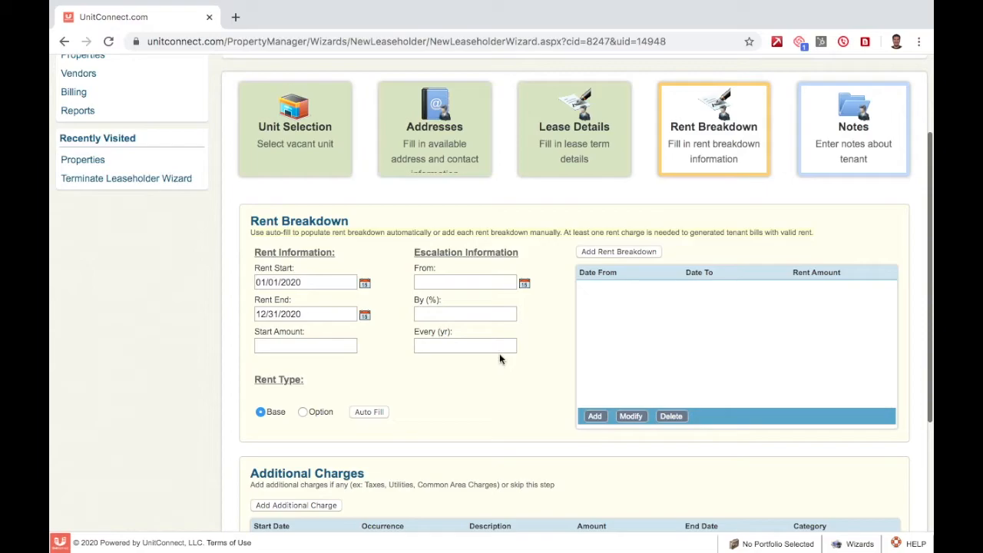
click(615, 253)
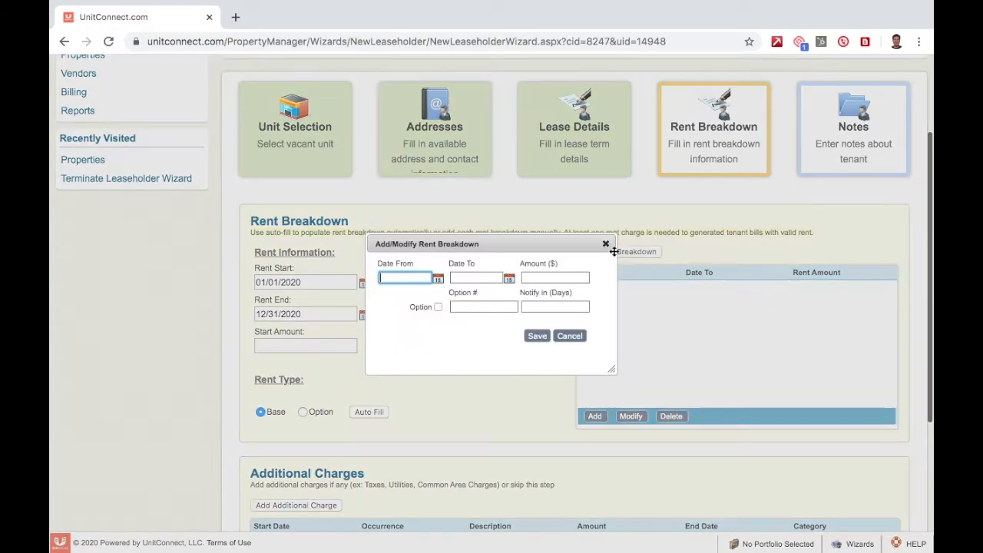
click(439, 280)
click(457, 328)
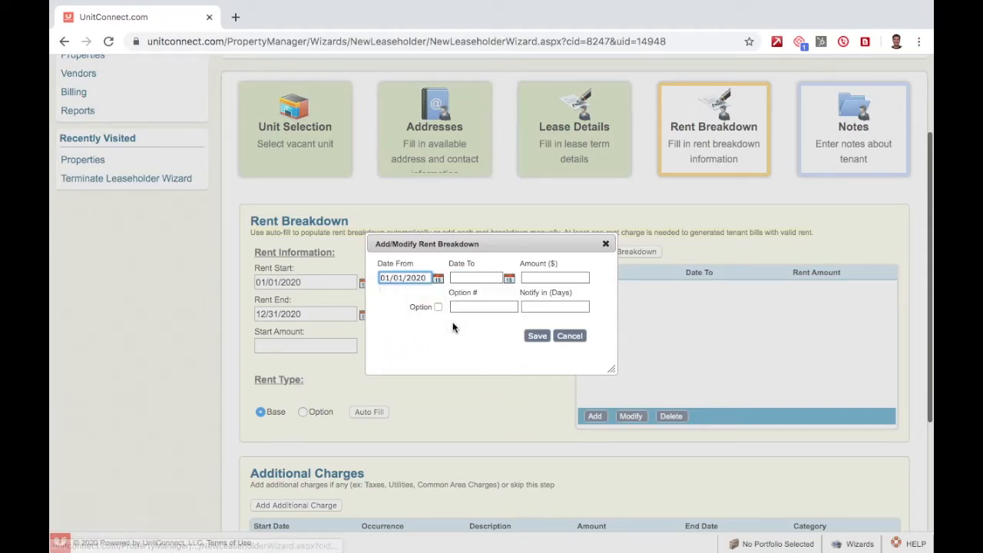
click(509, 278)
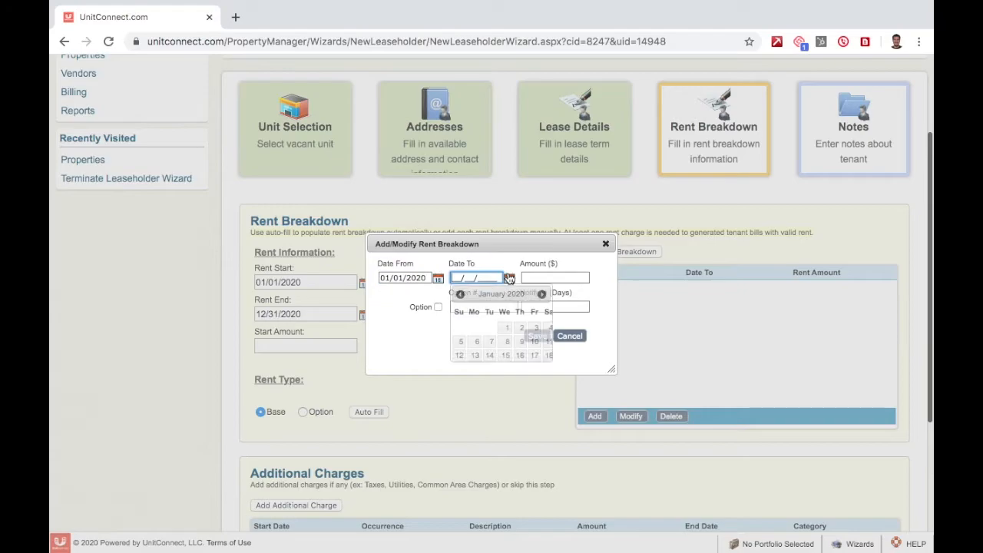
click(584, 295)
click(585, 295)
click(585, 295)
click(584, 295)
click(584, 295)
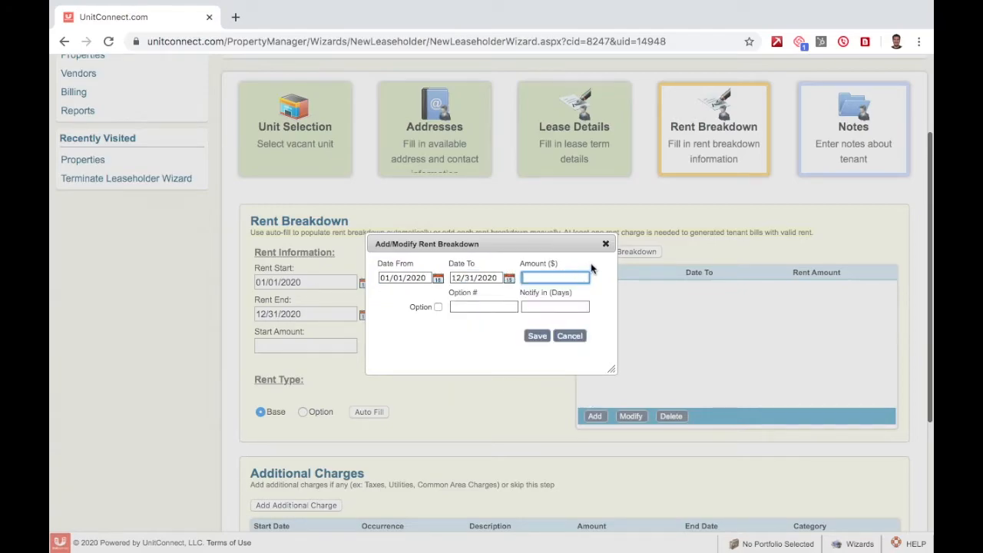
text(1200)
key(Tab)
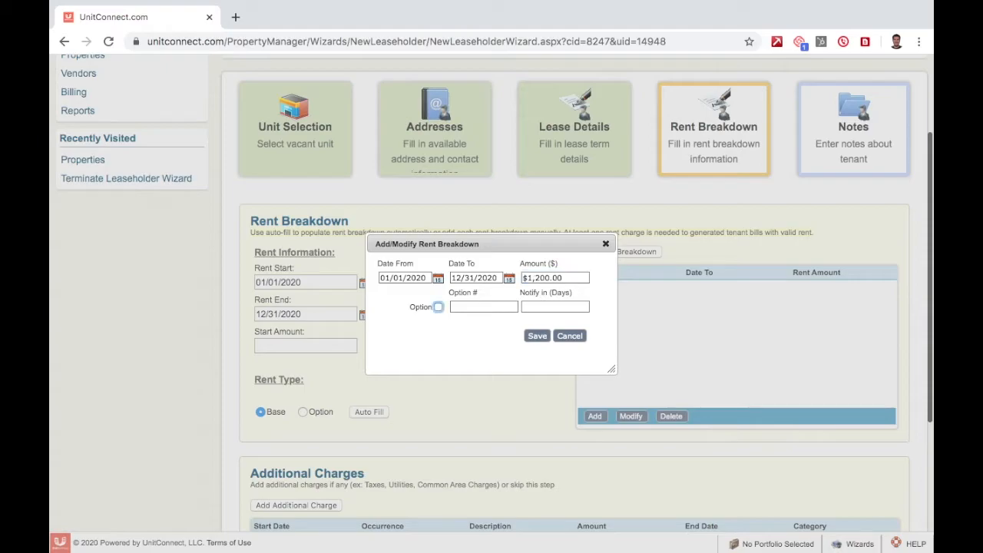
click(537, 336)
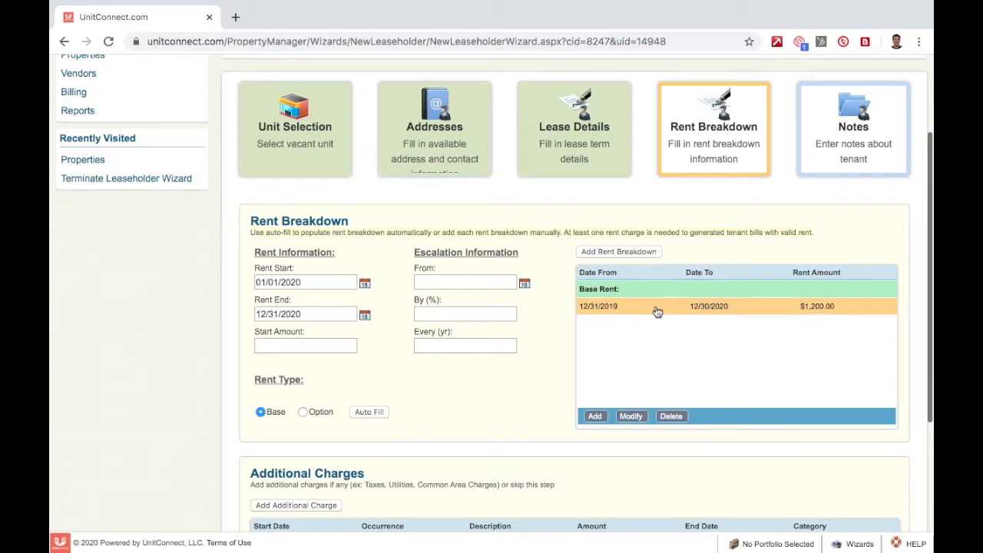
Scroll down to the empty Additional Charges table
scroll(919, 224, down, 5)
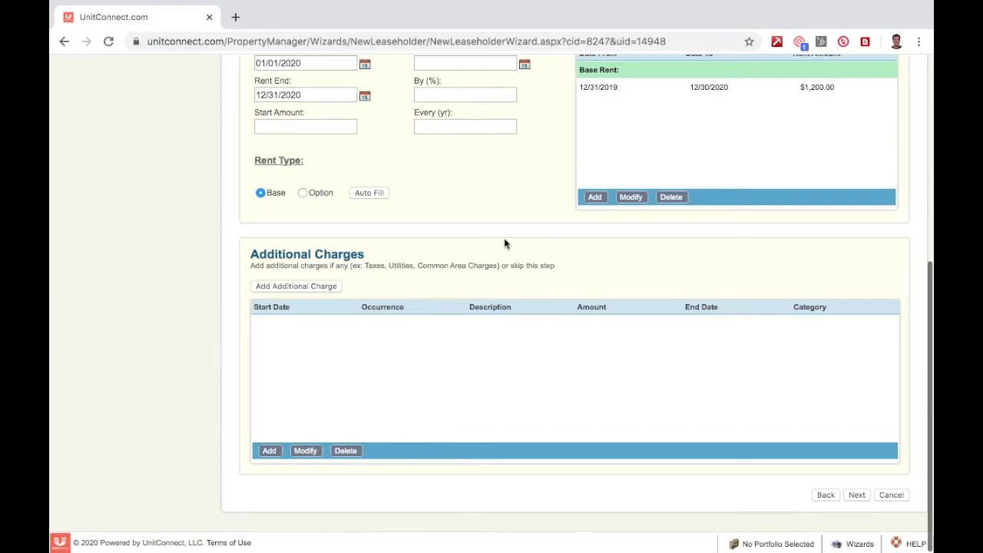
Start a new additional charge: 01/01/2020 start, Monthly, description 'Utility', amount 75
click(290, 286)
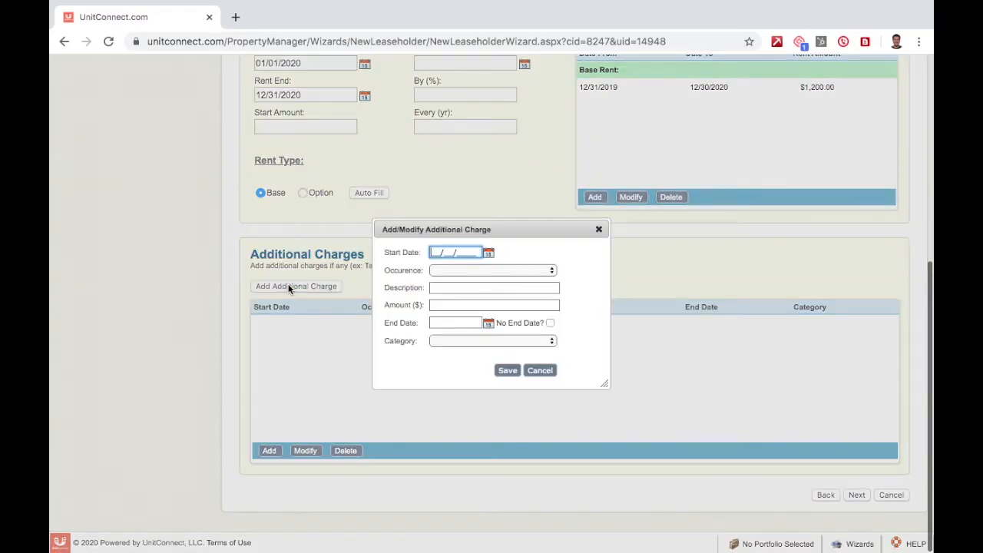
click(488, 253)
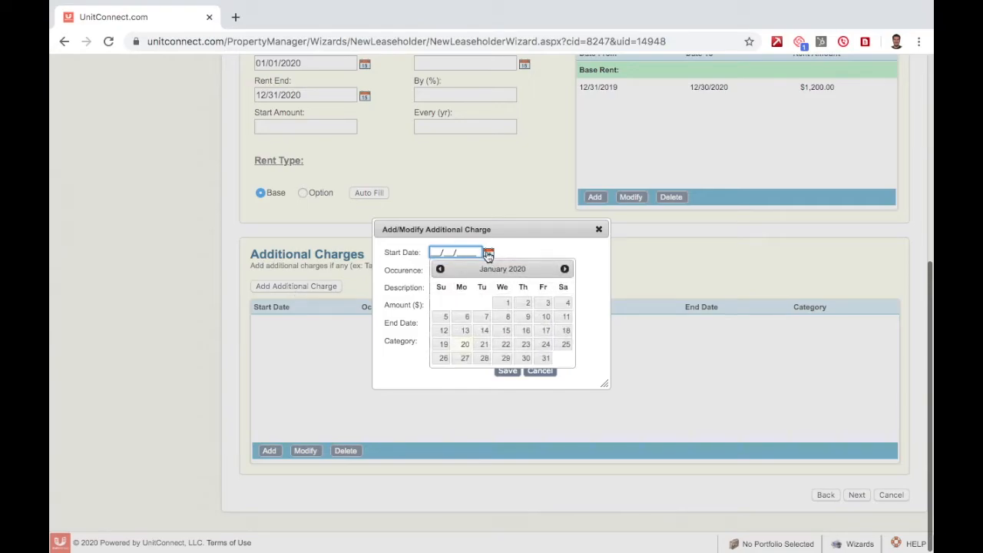
click(503, 304)
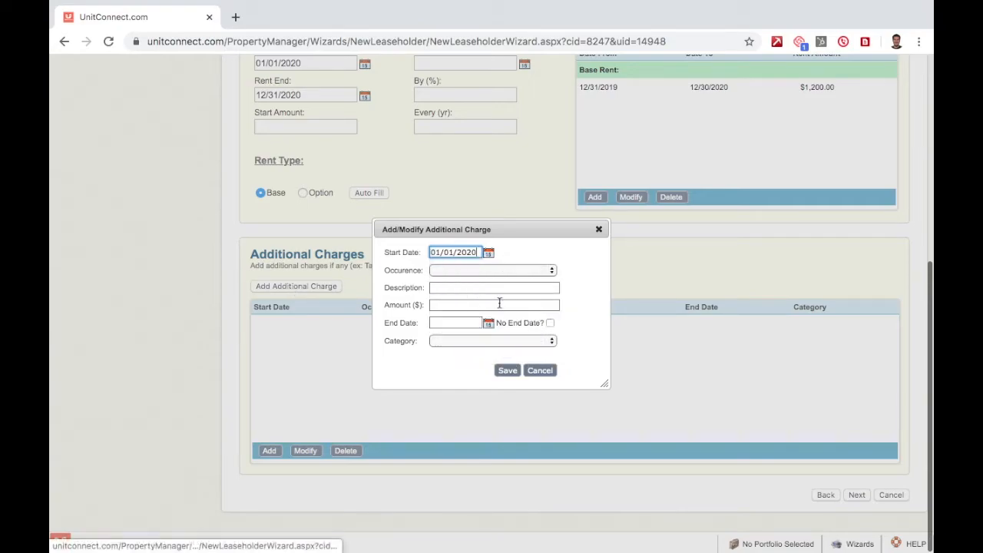
click(547, 271)
click(524, 282)
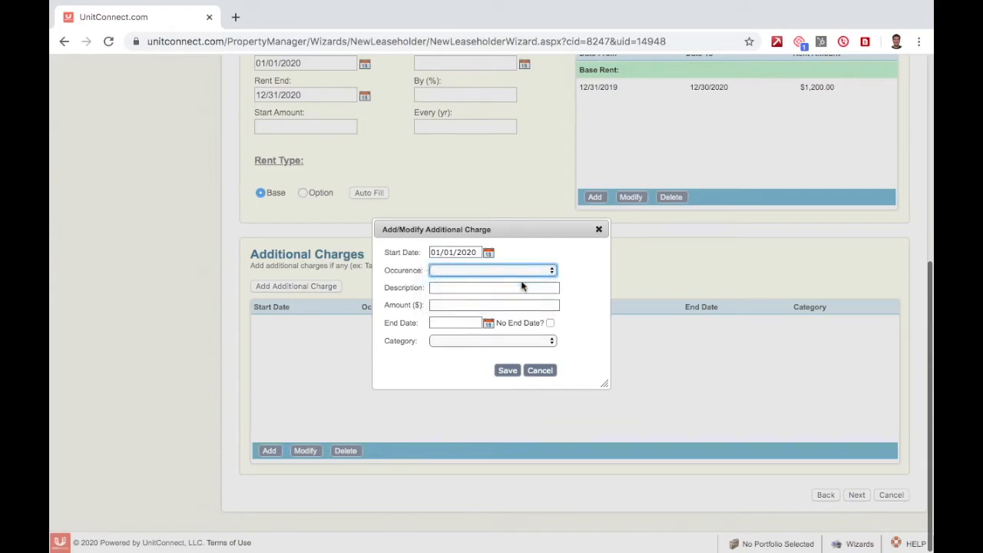
click(486, 290)
text(Utility)
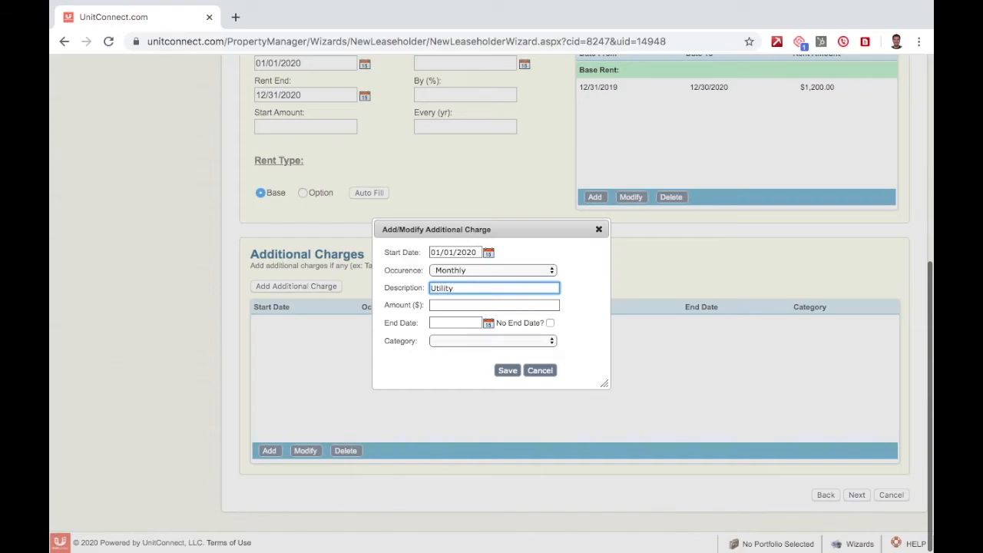
click(492, 305)
text(75)
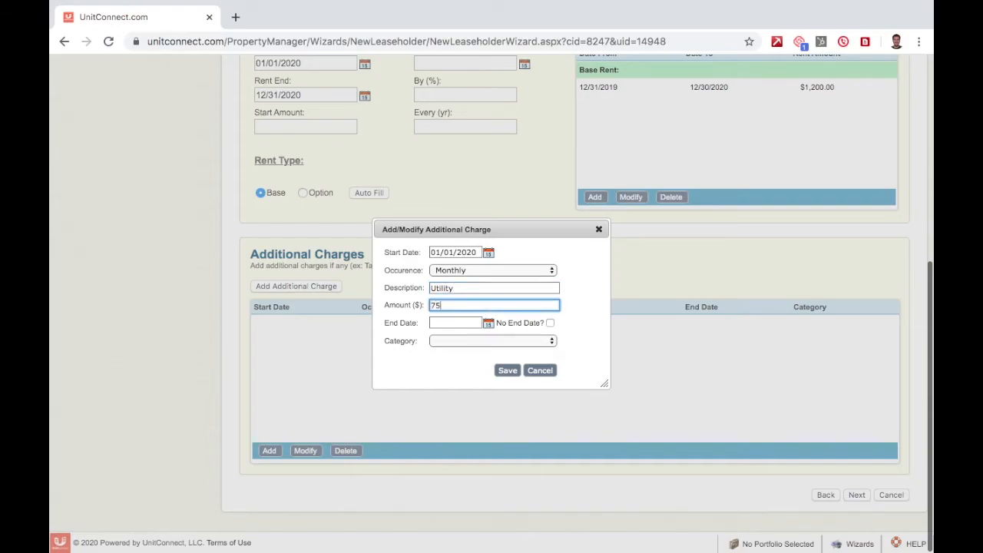
key(Tab)
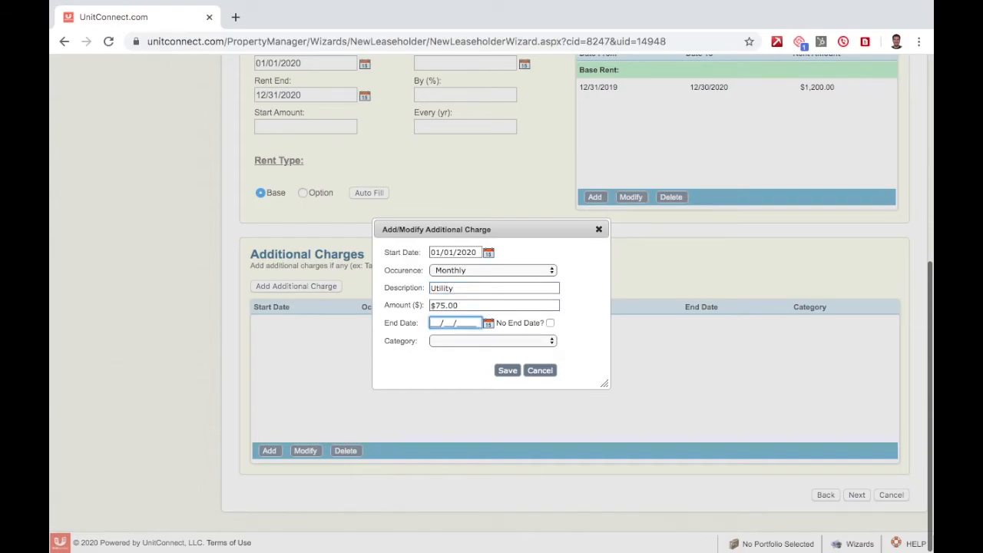
Give the charge end date 12/31/2020 and category Utilities - Water, then save it
click(487, 325)
click(563, 340)
click(563, 339)
click(563, 339)
click(563, 340)
click(563, 340)
click(564, 340)
click(564, 340)
click(564, 340)
click(564, 340)
click(564, 340)
click(563, 339)
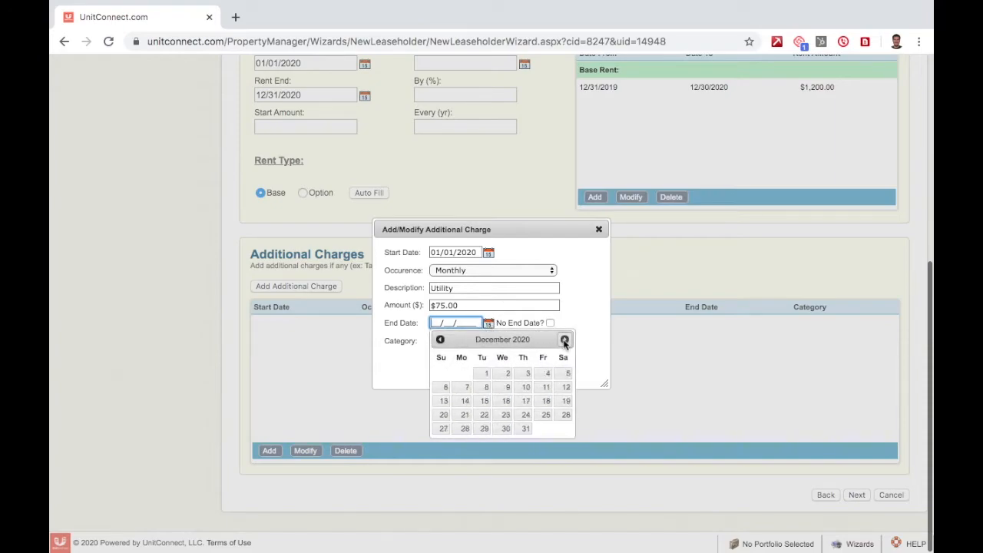
click(521, 429)
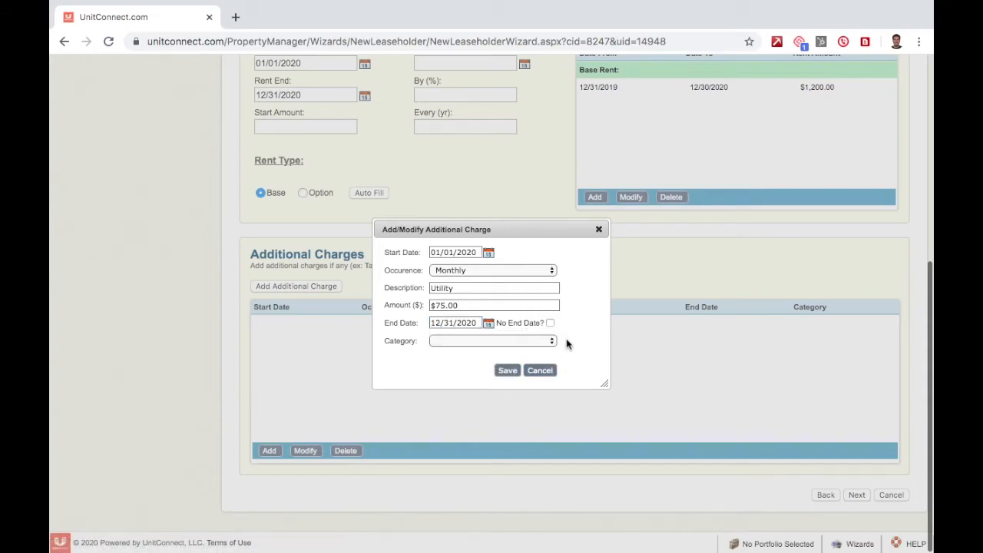
click(540, 341)
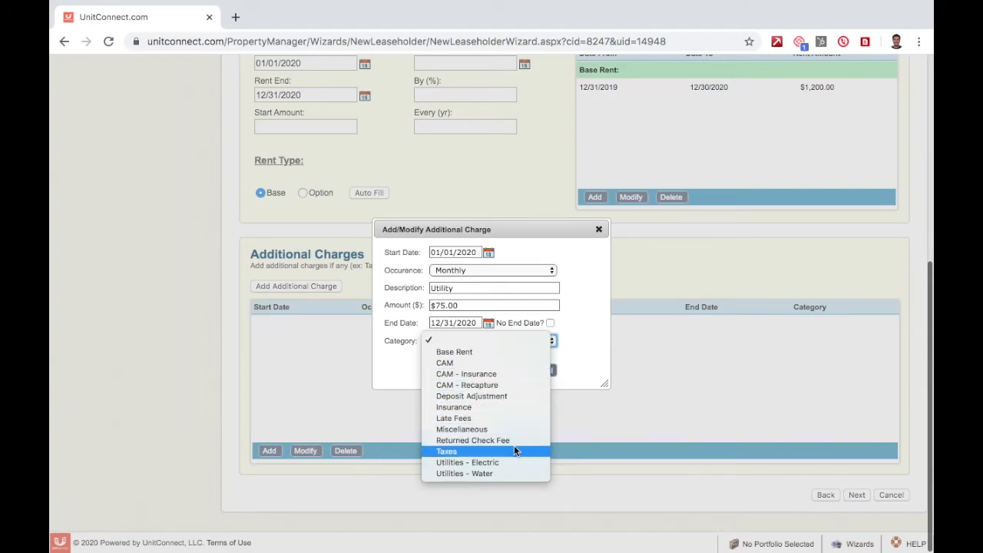
click(515, 474)
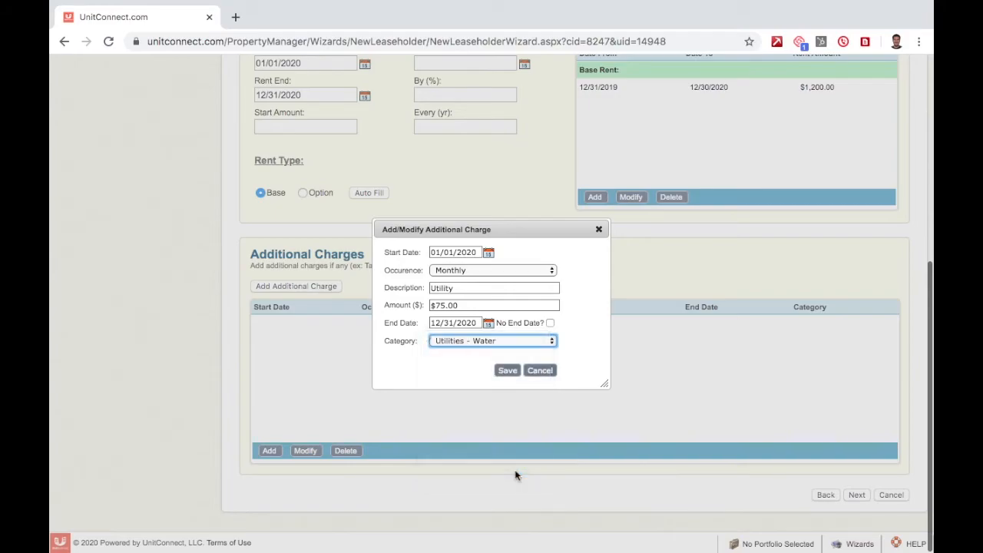
click(508, 371)
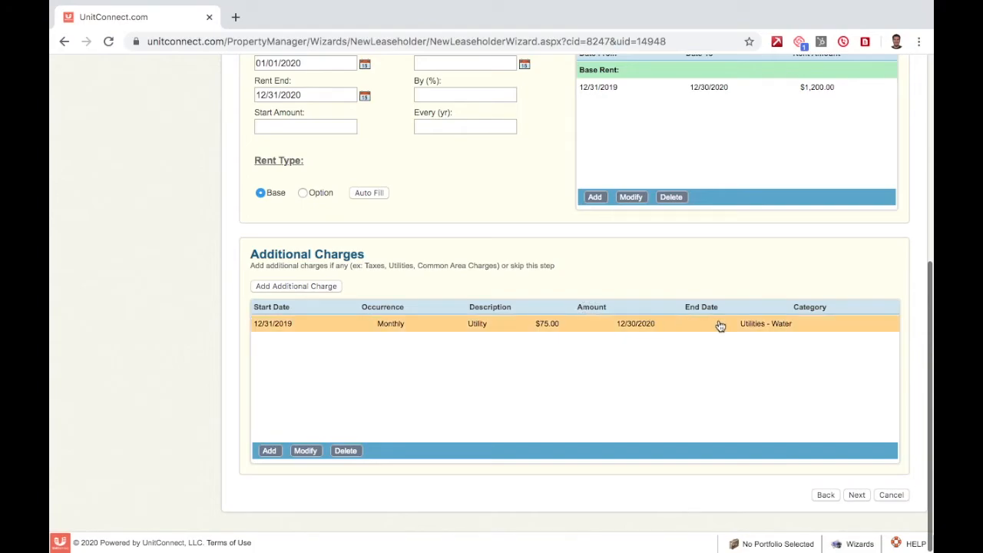
Select the Utility charge row and advance to the Notes step
click(661, 325)
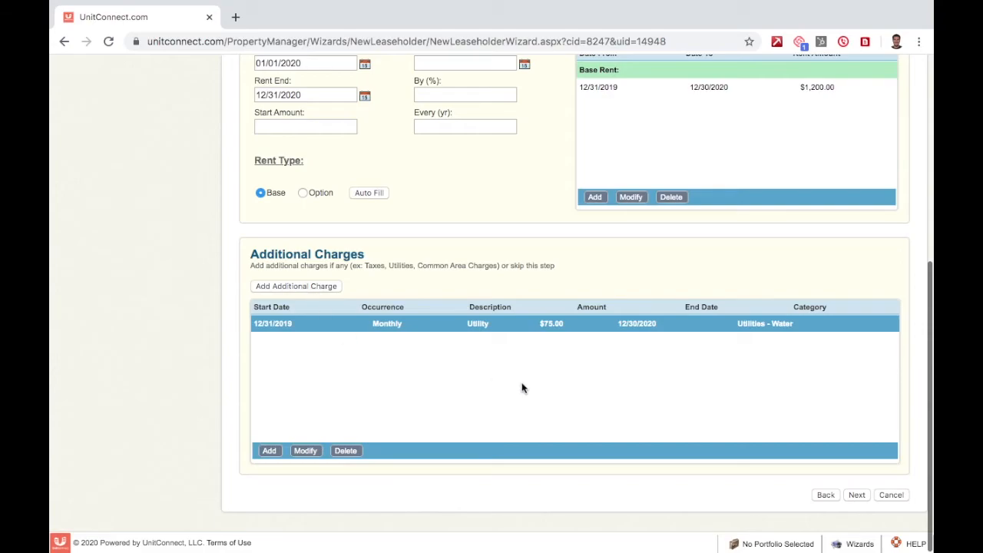
click(856, 495)
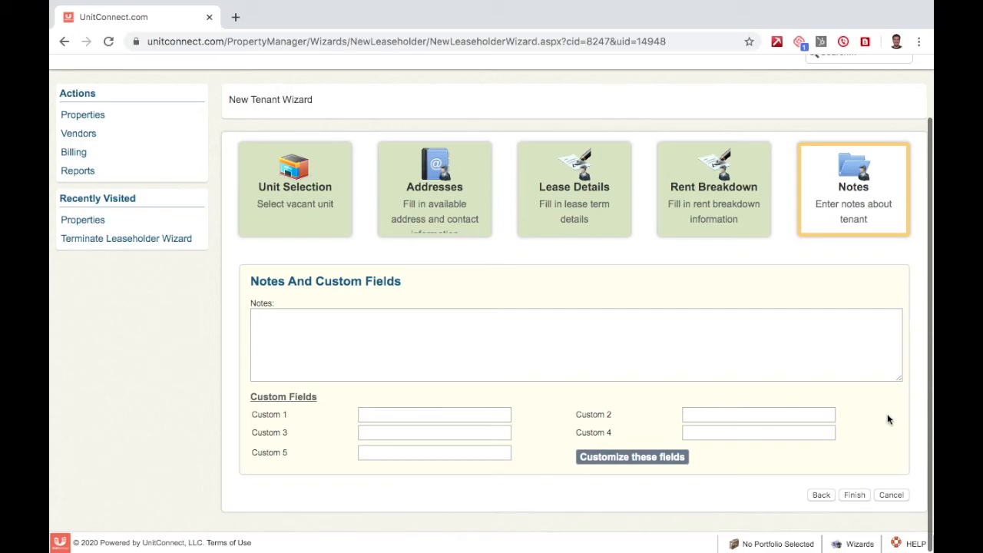
Finish the wizard and confirm Yes in the Ready To Finish prompt
click(855, 495)
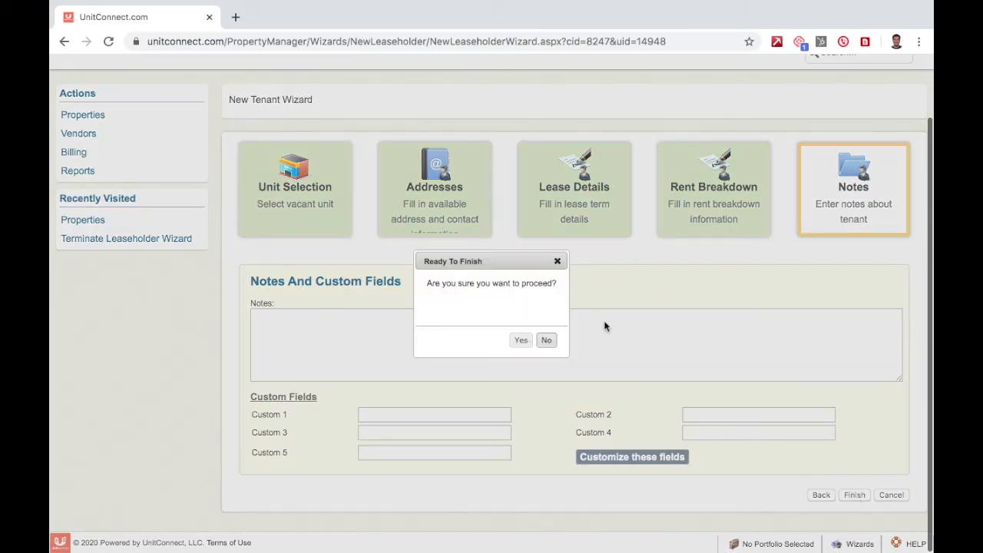
click(522, 343)
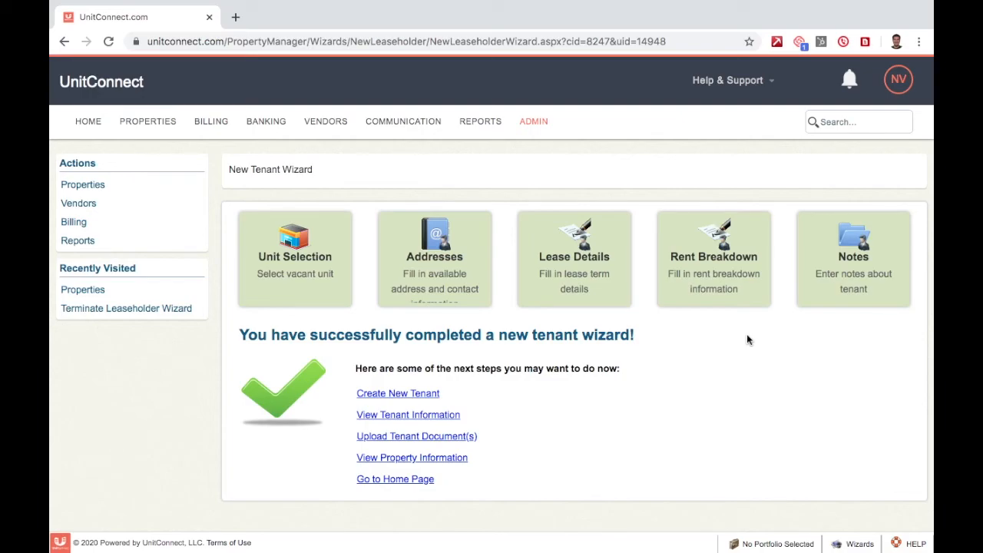
From the Properties list, open John's Property to view its units and tenants
click(156, 124)
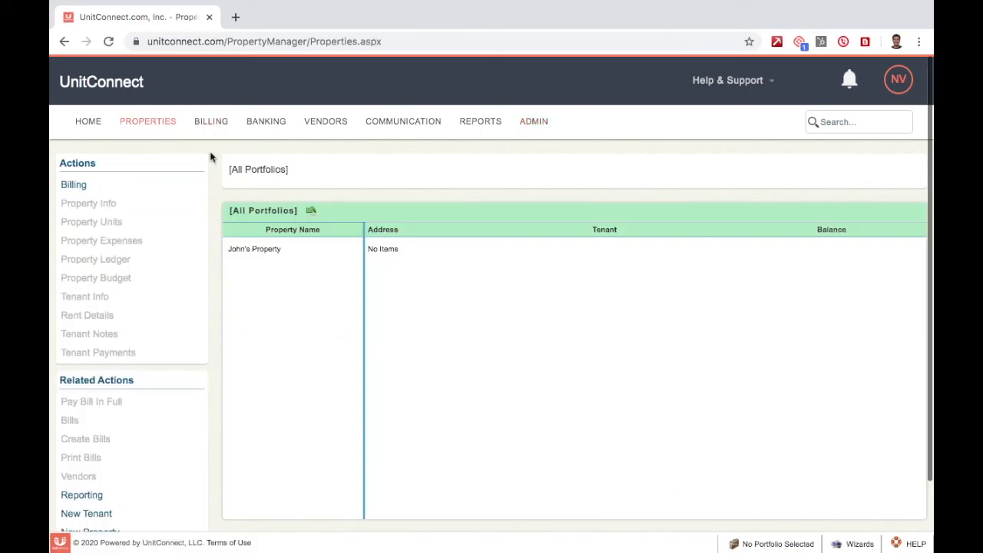
click(278, 256)
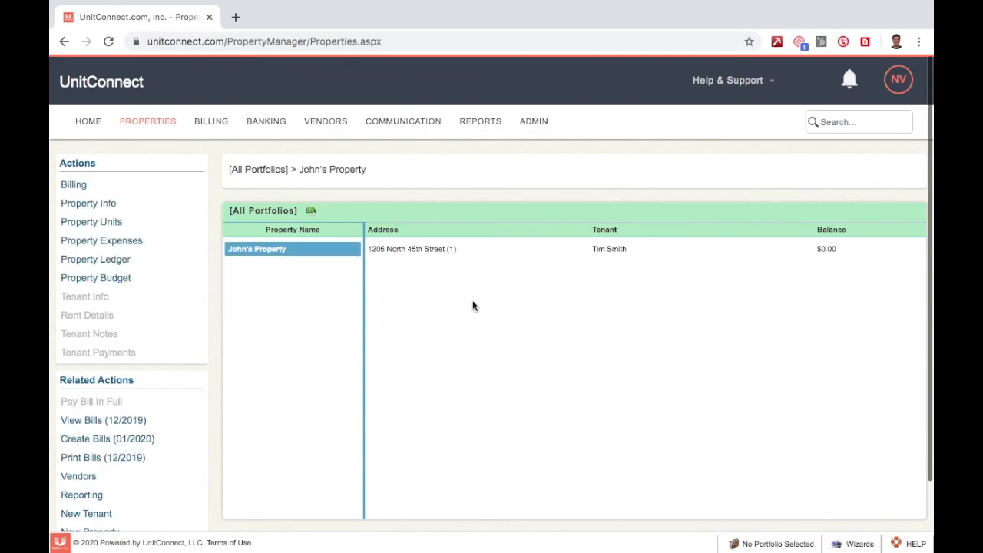